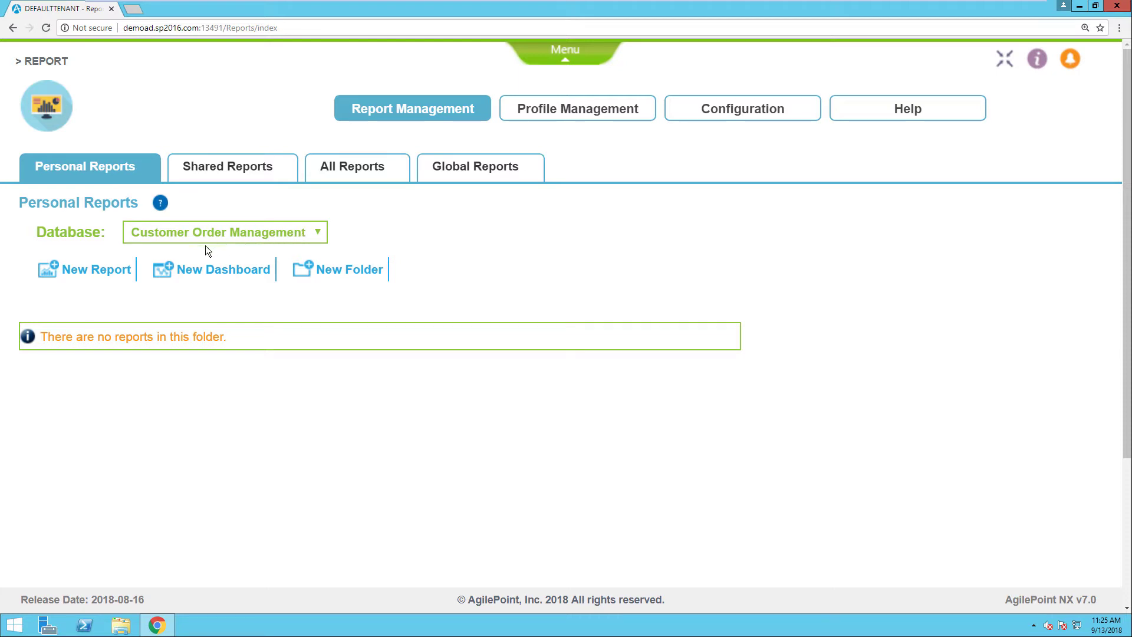
- Create a new report for the Customer Order Management database from the Tabular Report with Header template
click(106, 273)
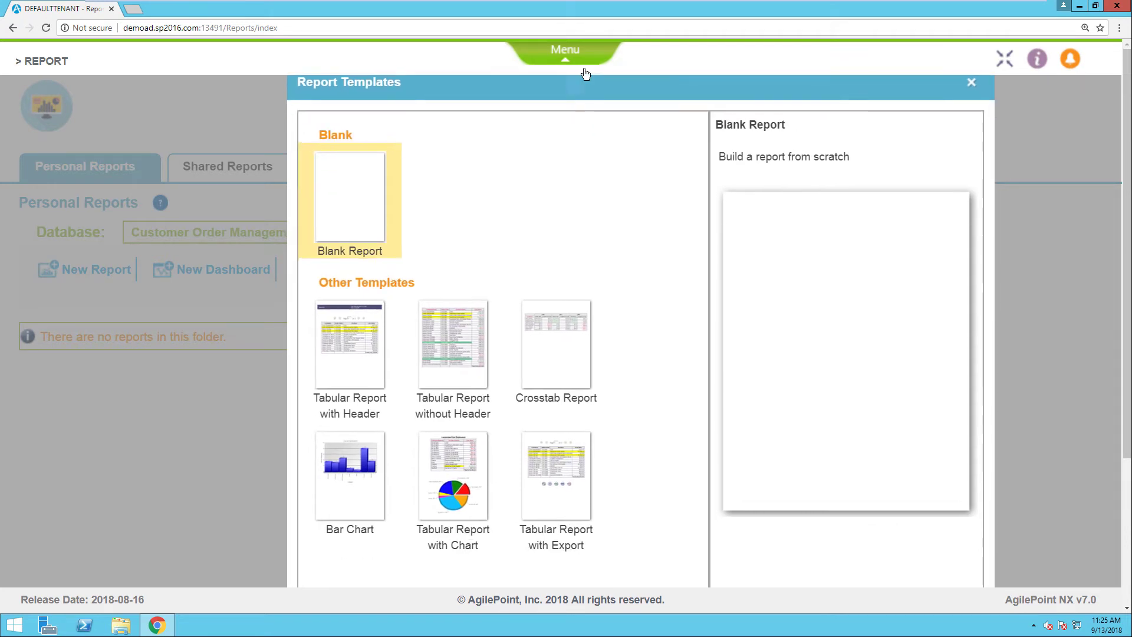
click(566, 53)
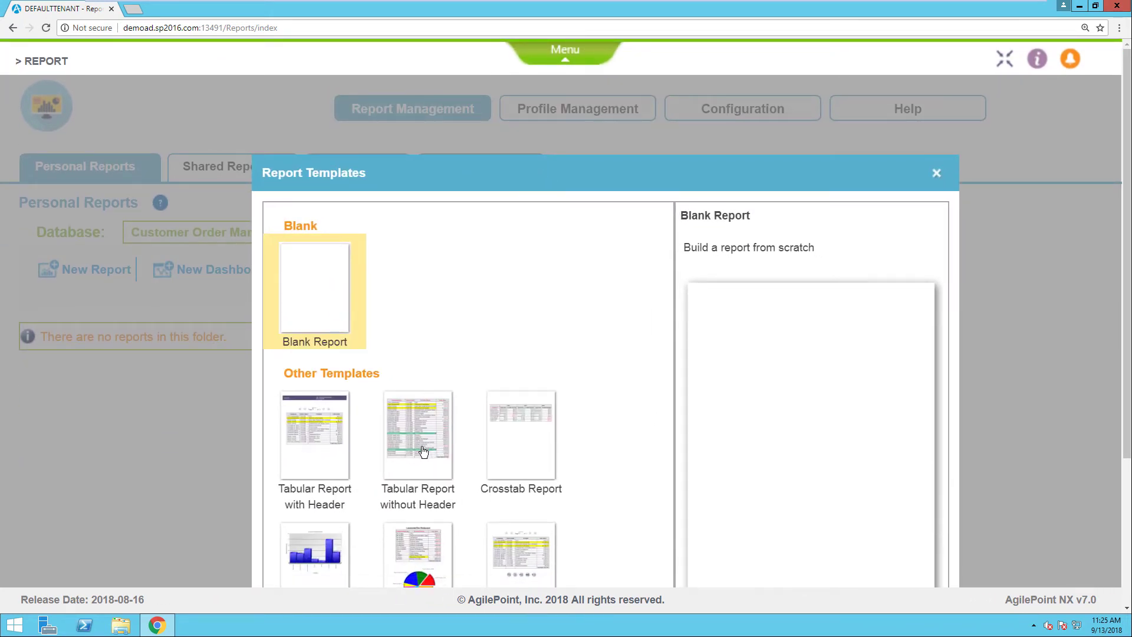
click(320, 456)
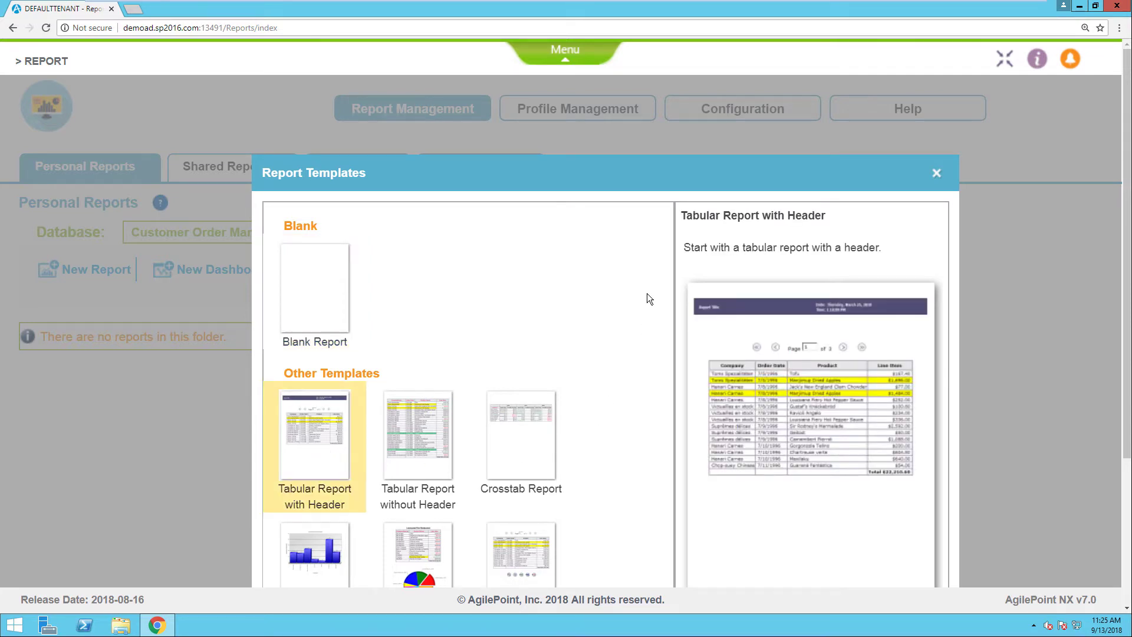
scroll(584, 430, down, 3)
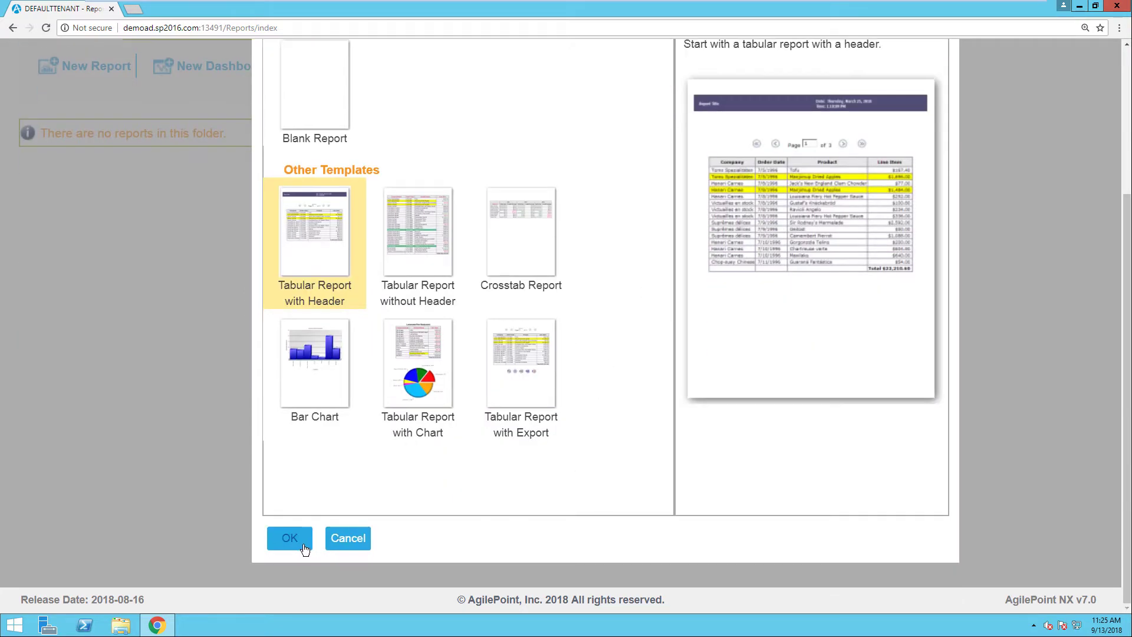
click(304, 546)
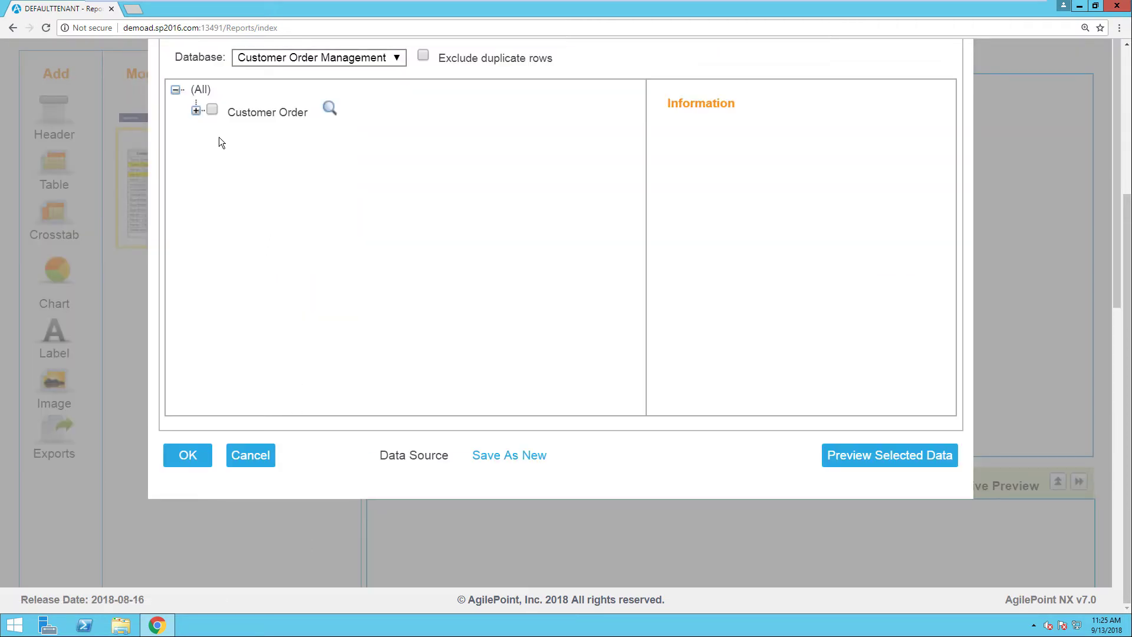
- Choose the Customer Order entity as the report's data source and confirm the selection
click(197, 111)
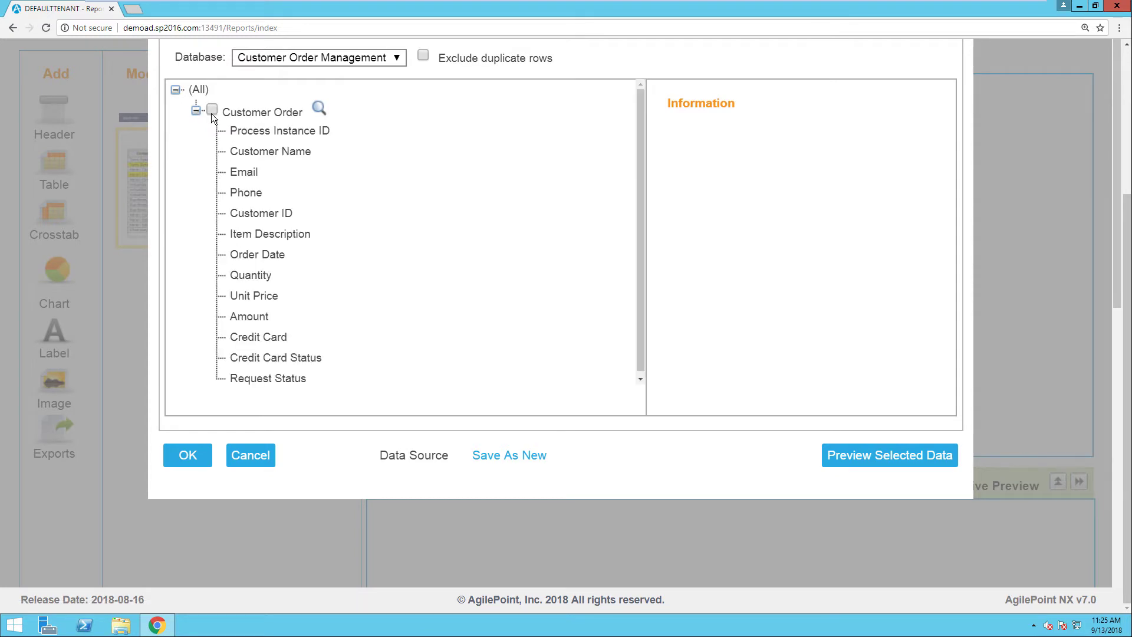
click(211, 113)
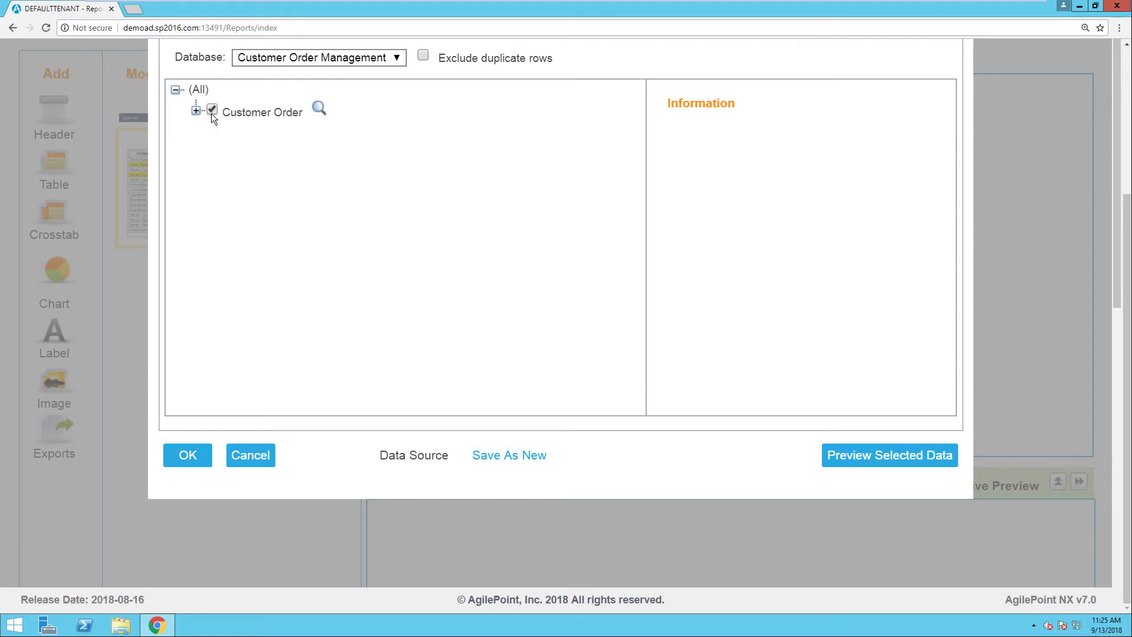
click(190, 460)
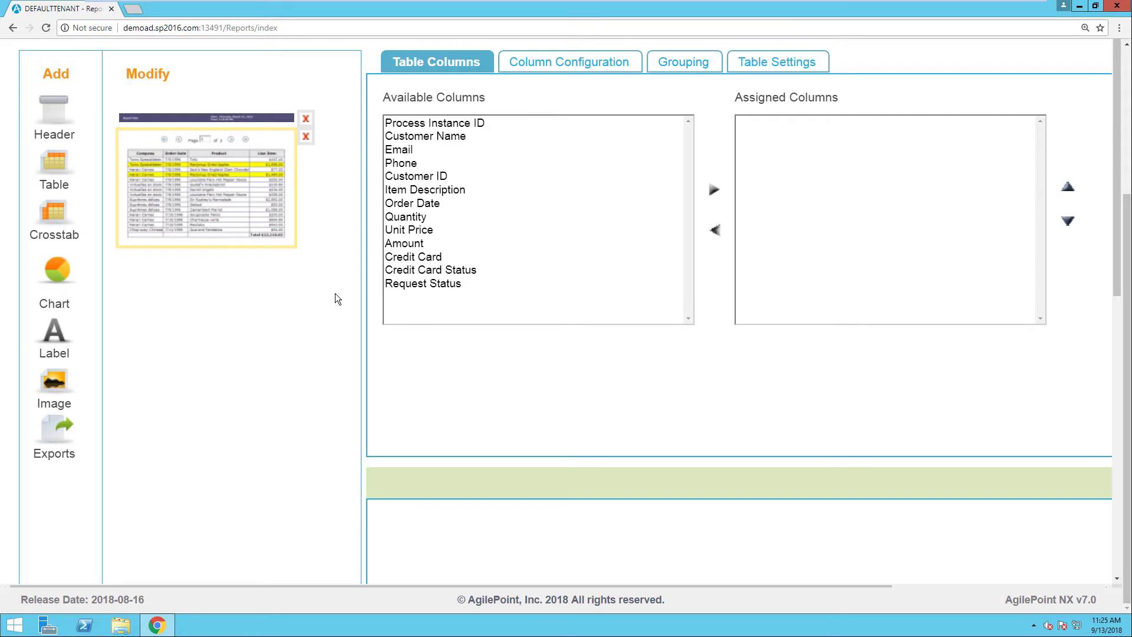
- Assign all available columns from Process Instance ID to Request Status to the table, leaving out Customer ID
click(440, 124)
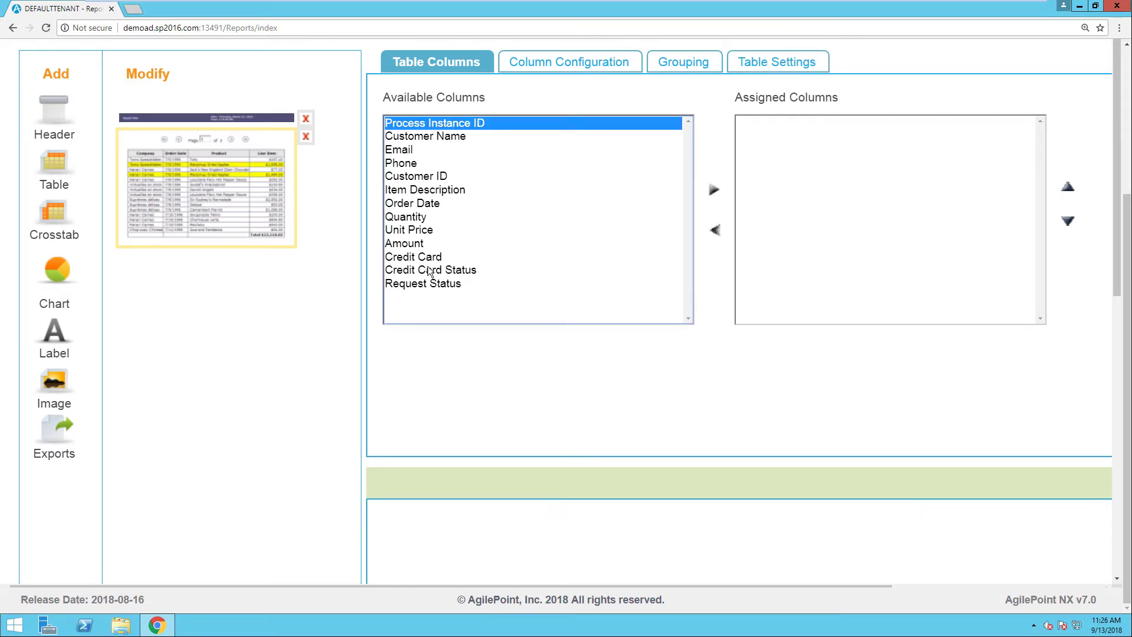
shift+click(439, 286)
click(714, 189)
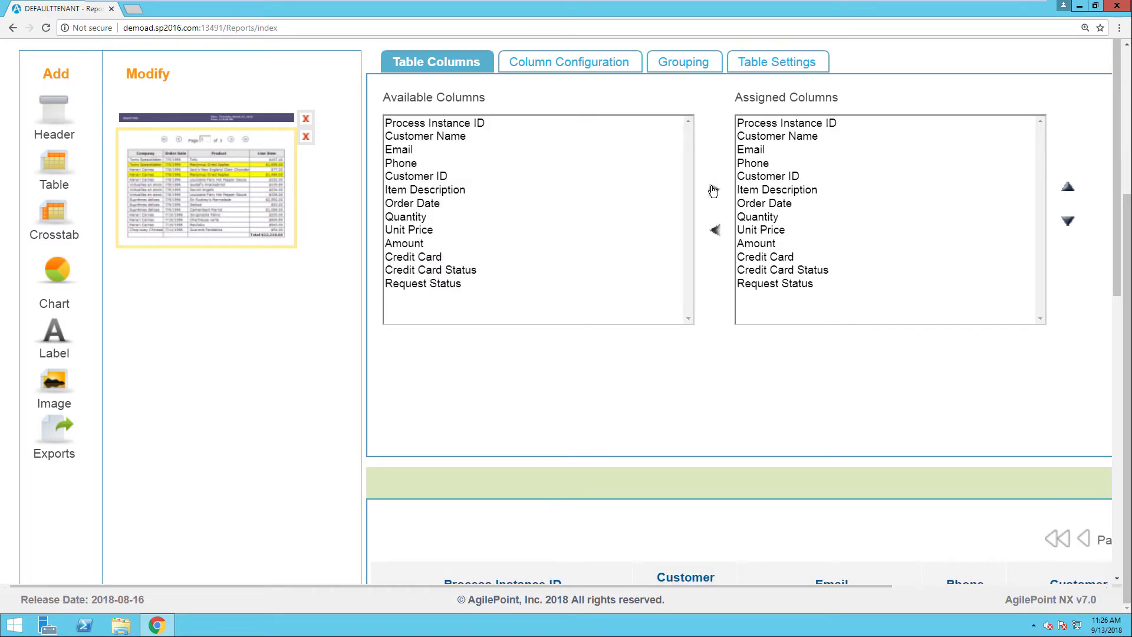
click(772, 177)
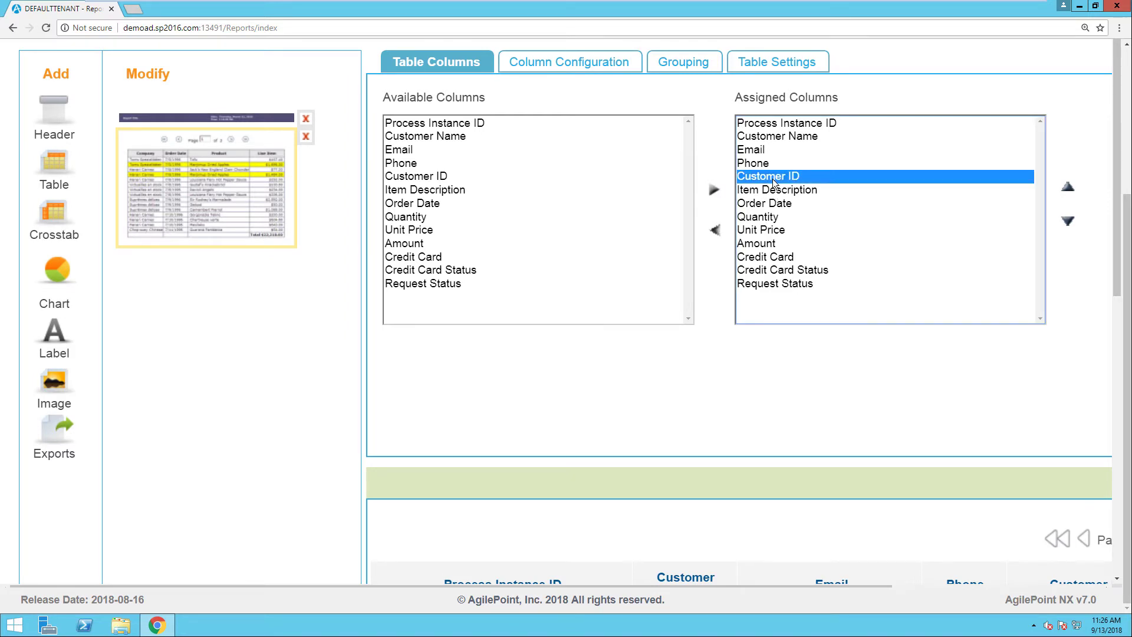
click(715, 231)
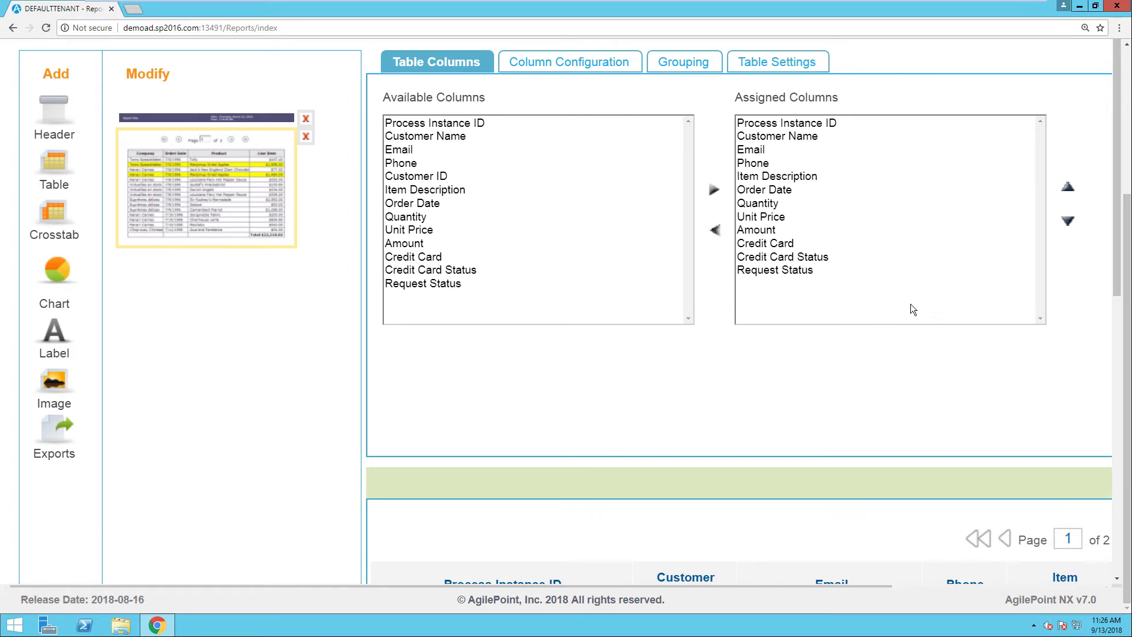
drag(1117, 283, 1115, 552)
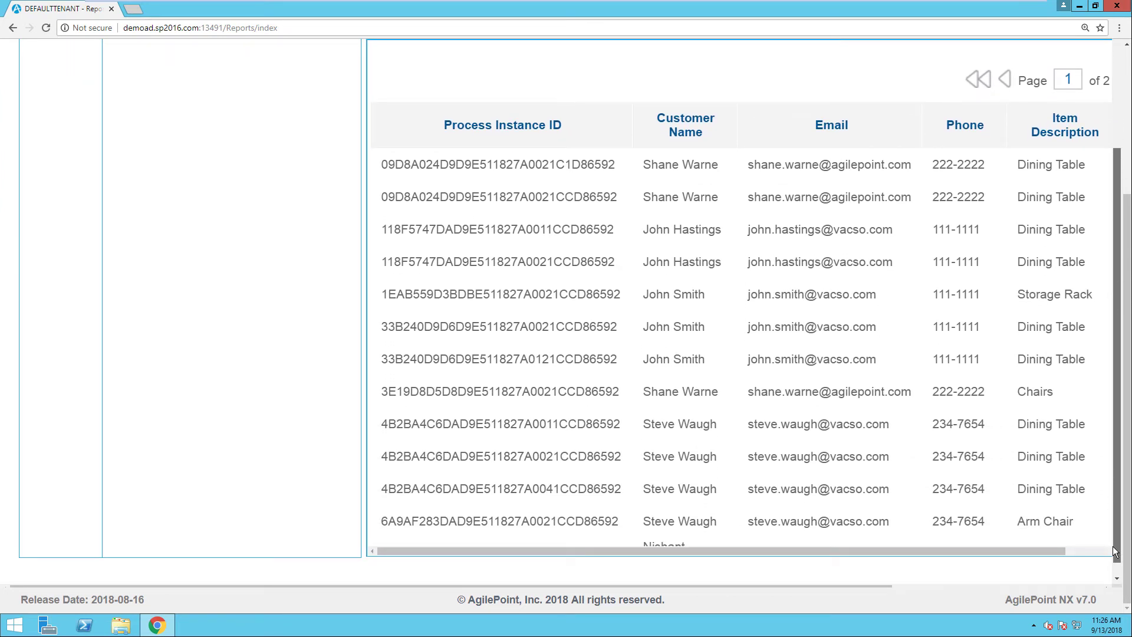
drag(1114, 552, 1128, 238)
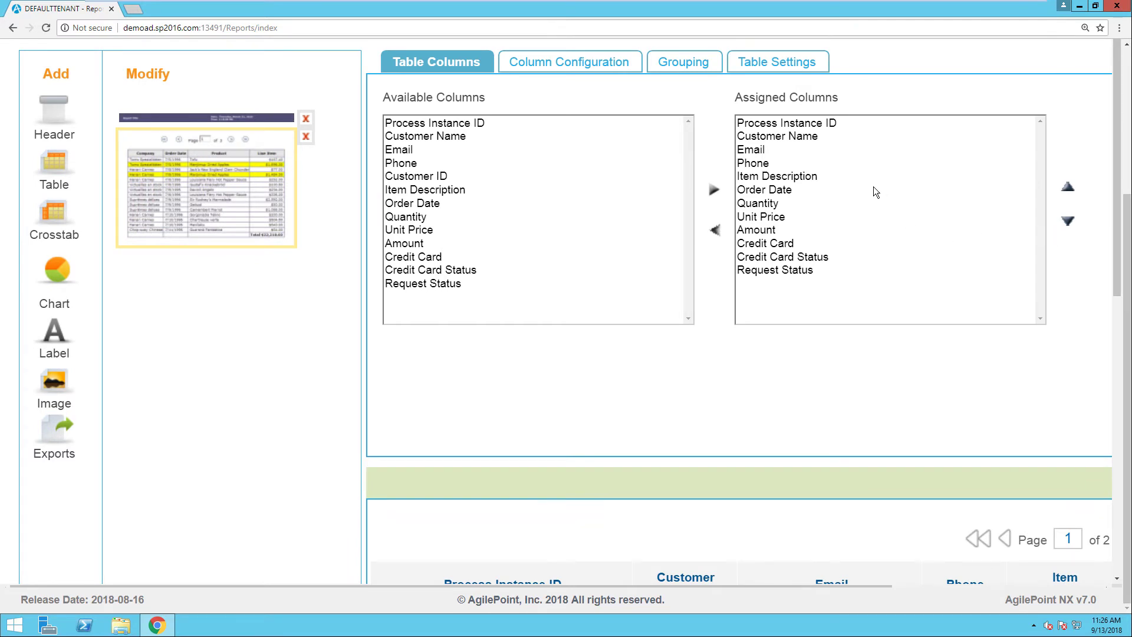
- Make the table a Grouped Drill-Down report with a grouping layer on Request Status
click(572, 62)
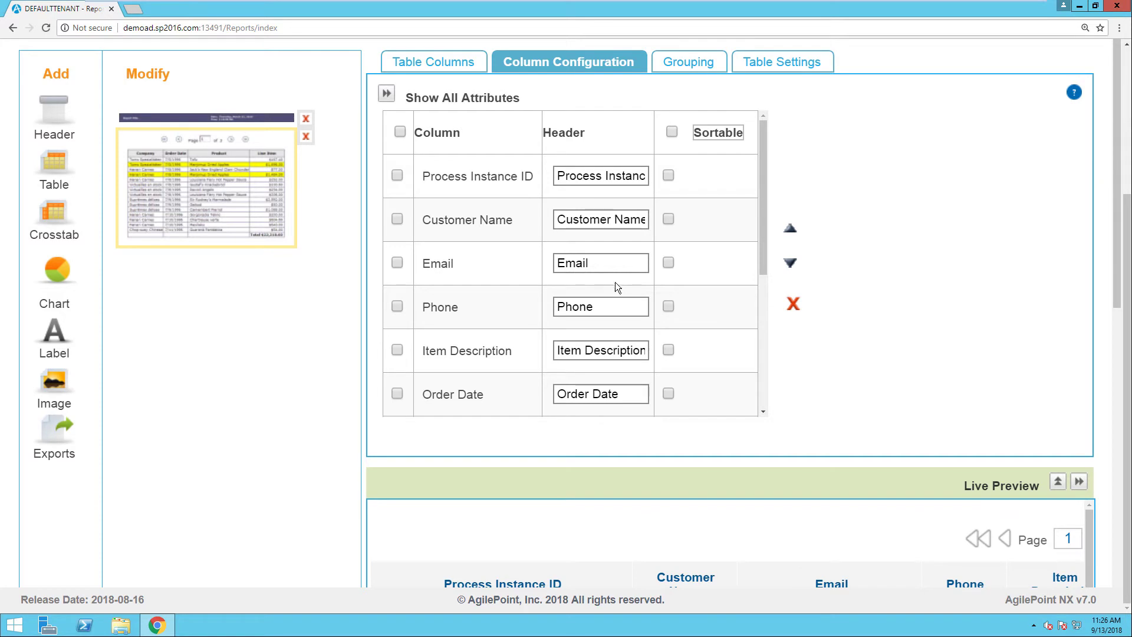
click(687, 66)
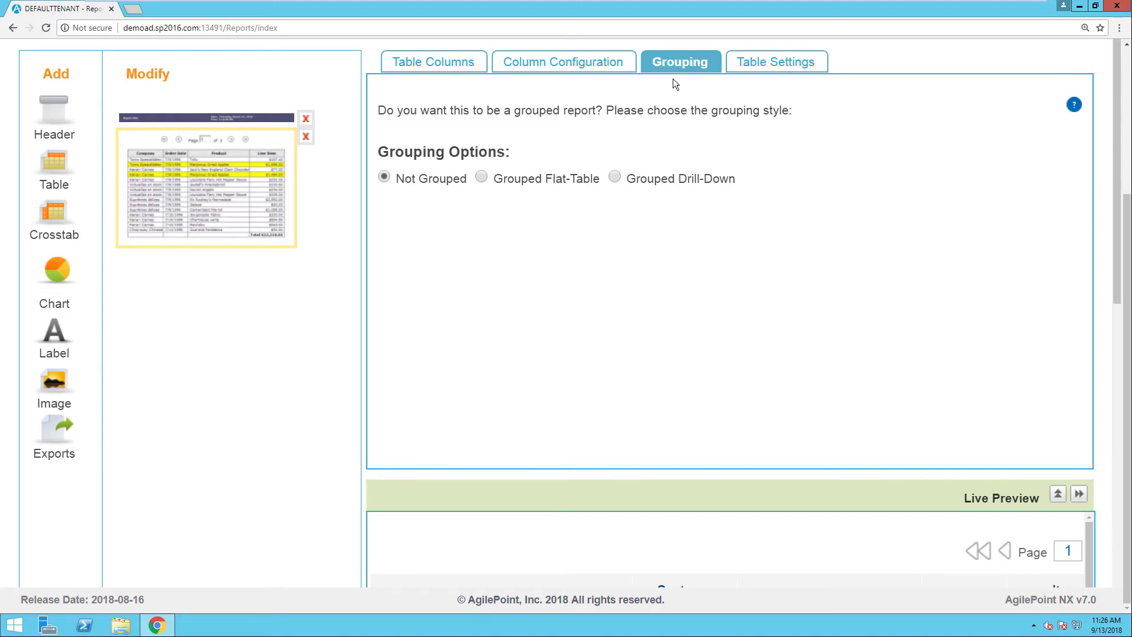
click(614, 180)
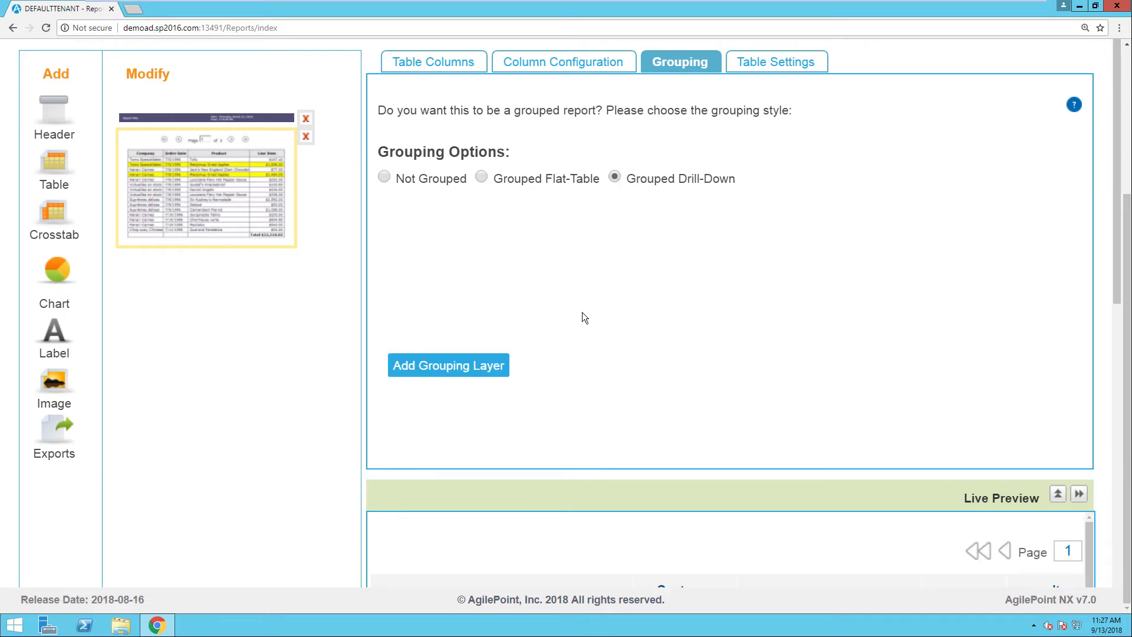
click(490, 369)
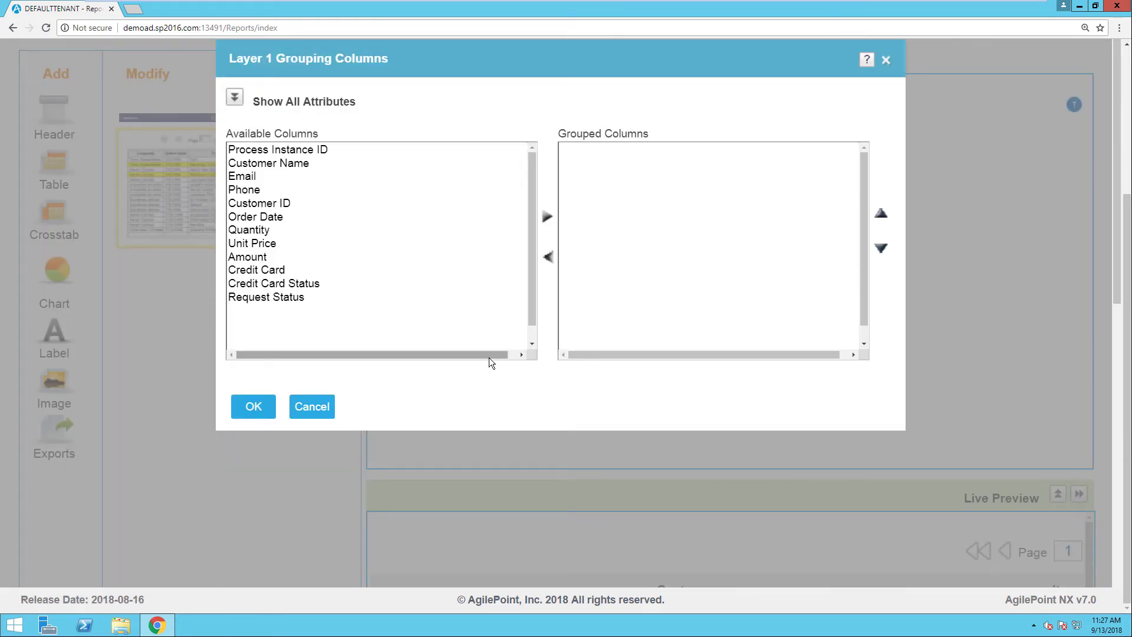
click(293, 301)
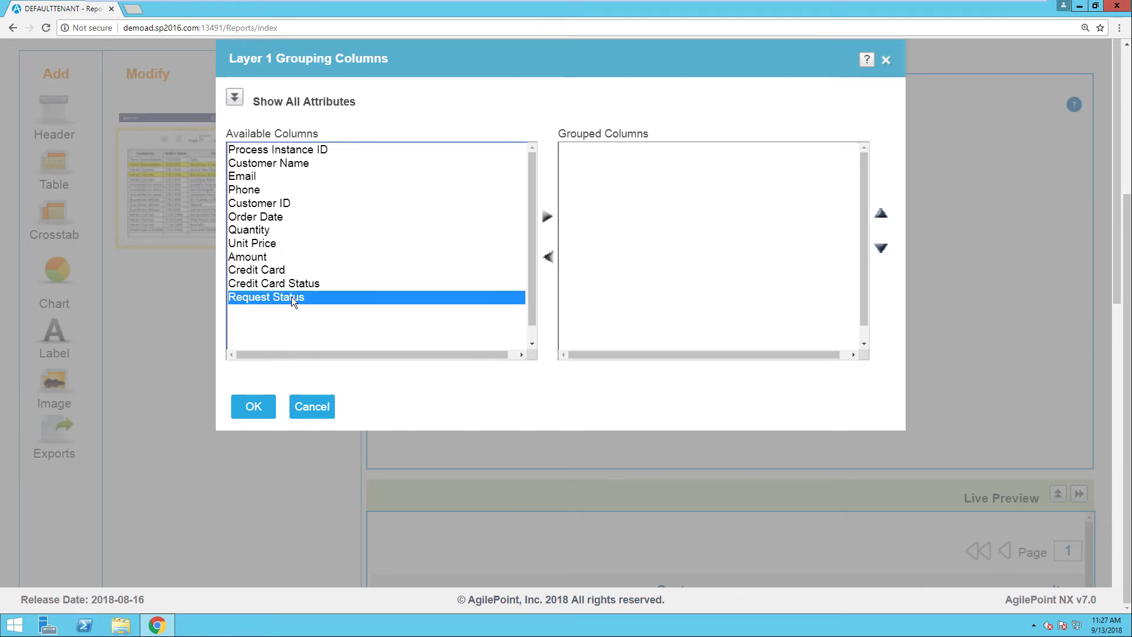
click(547, 218)
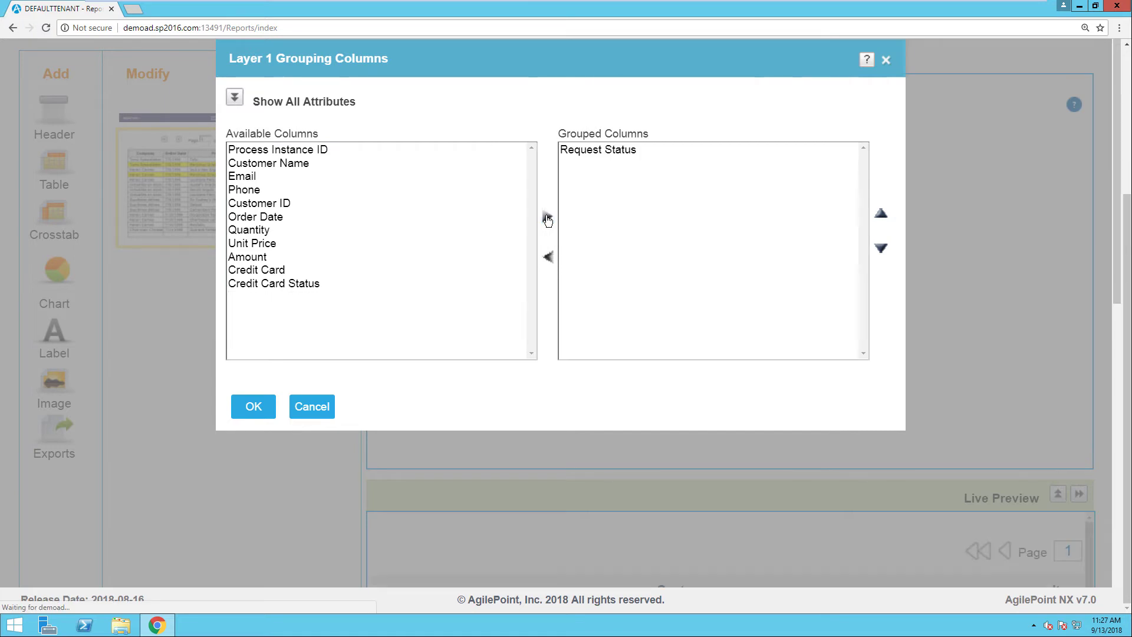
click(253, 411)
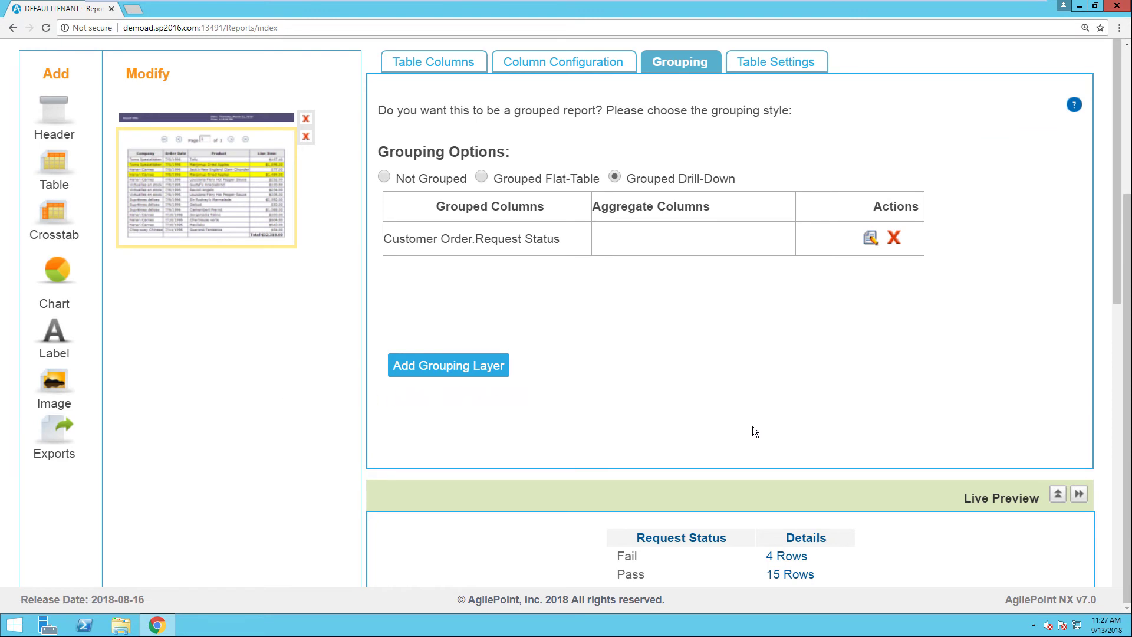
- Drill down into the rows of the Fail group in the live preview
drag(1116, 295, 1124, 451)
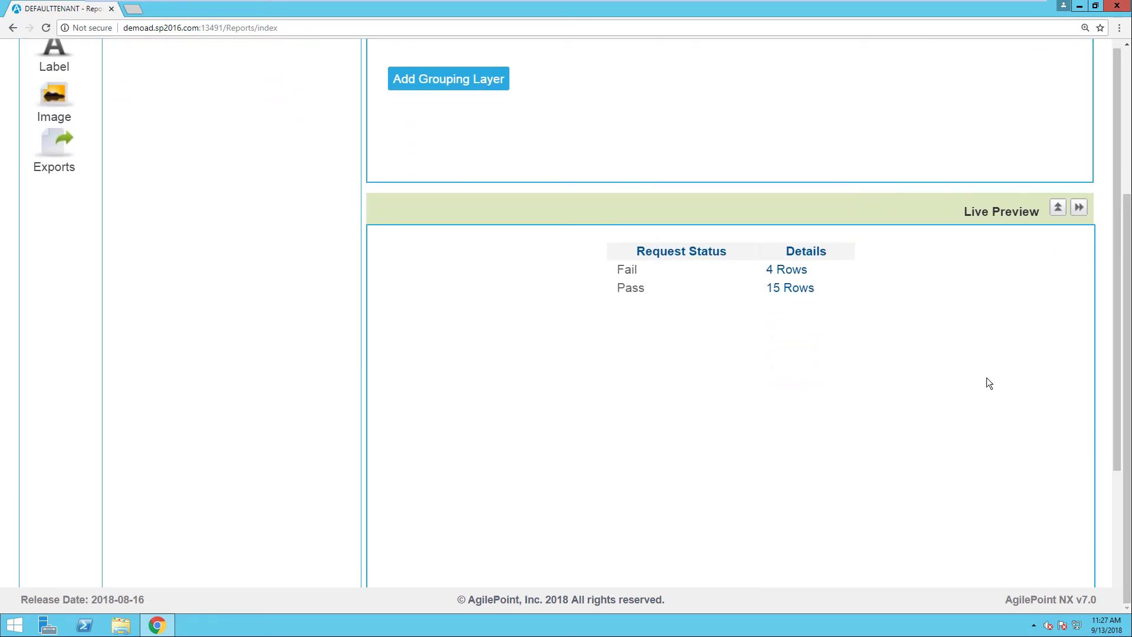
click(800, 276)
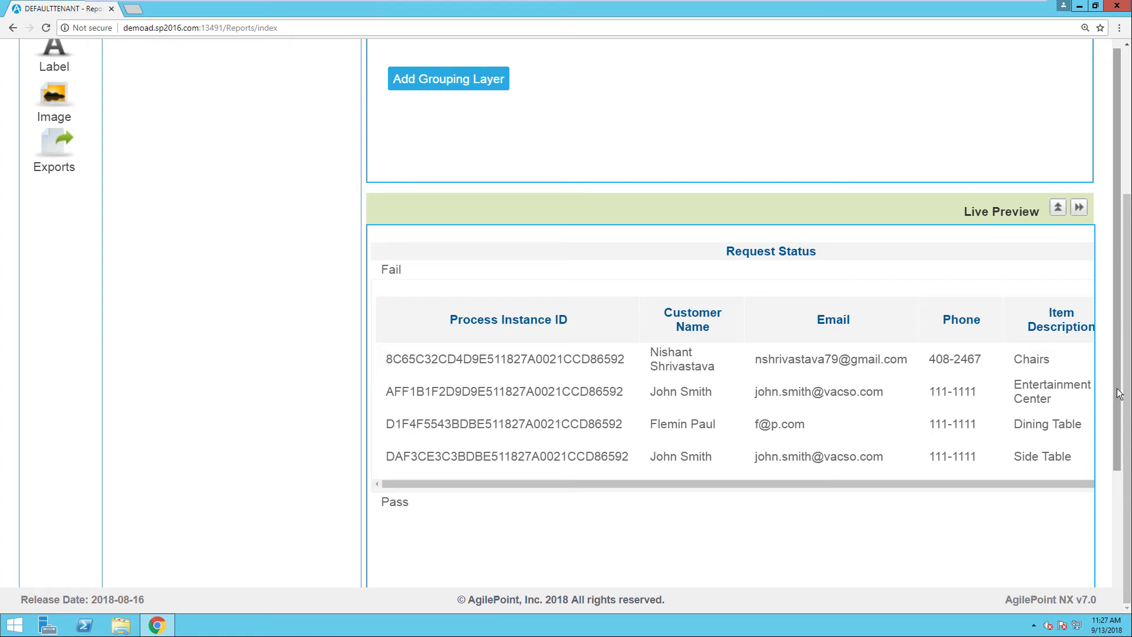
drag(1118, 390, 1130, 278)
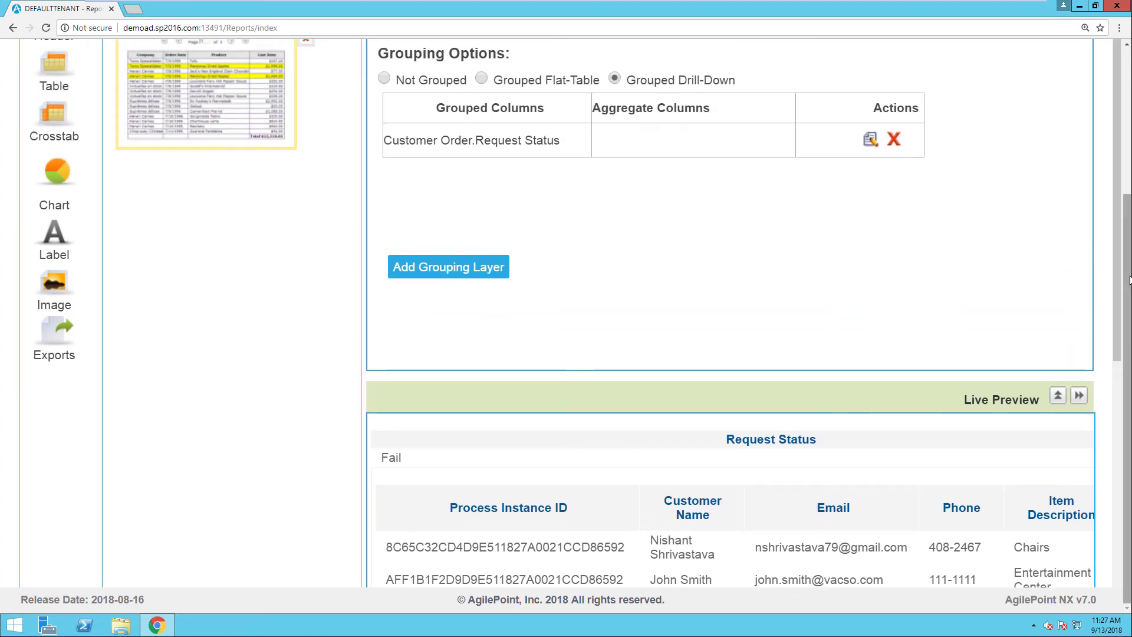
- Add an Animated Pie chart to the report with Request Status as its label column
click(59, 180)
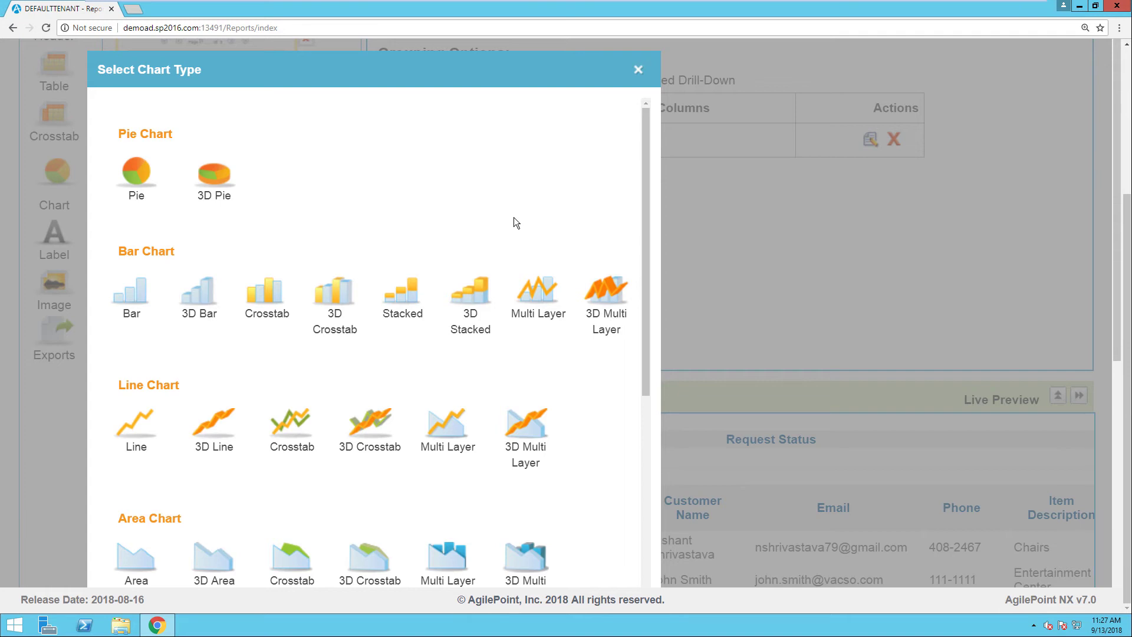
drag(644, 215, 525, 514)
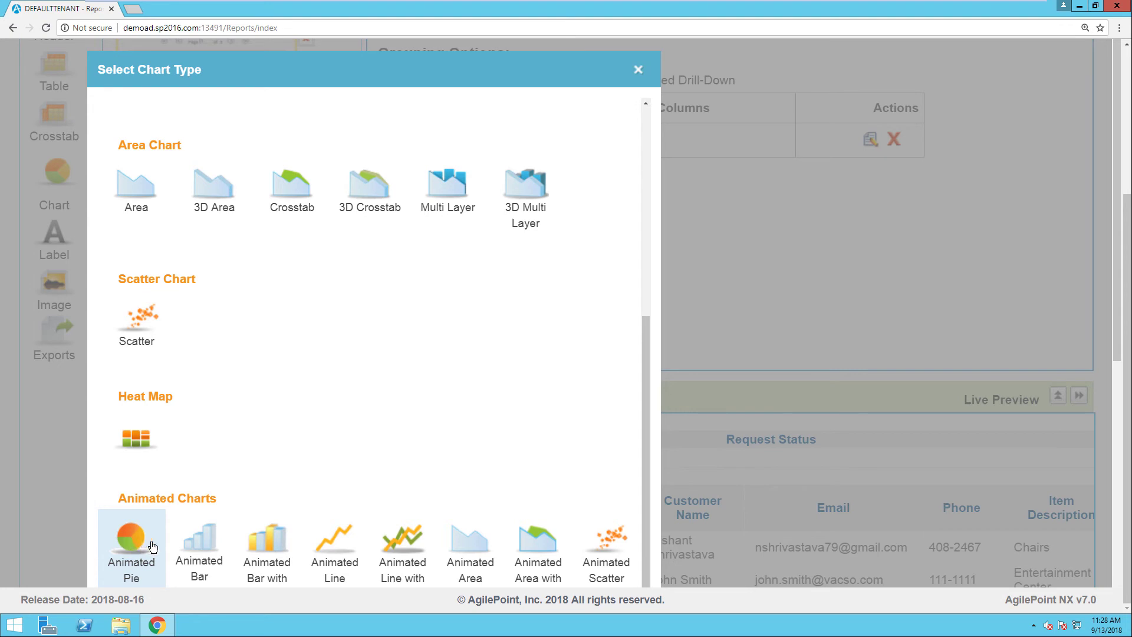
click(133, 543)
scroll(277, 464, up, 2)
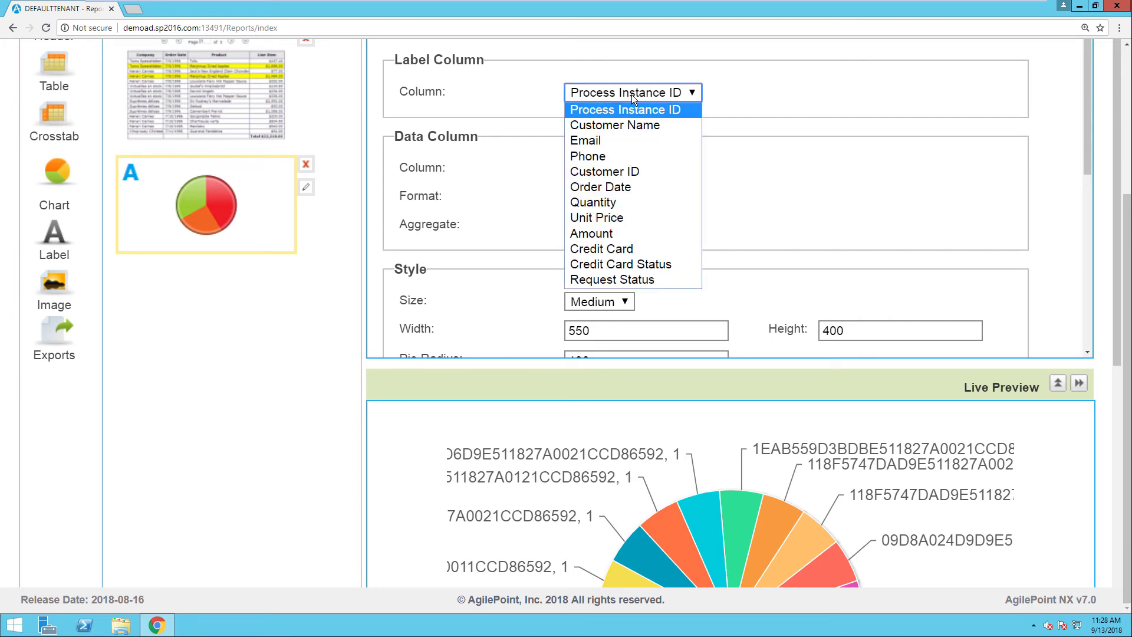
click(641, 282)
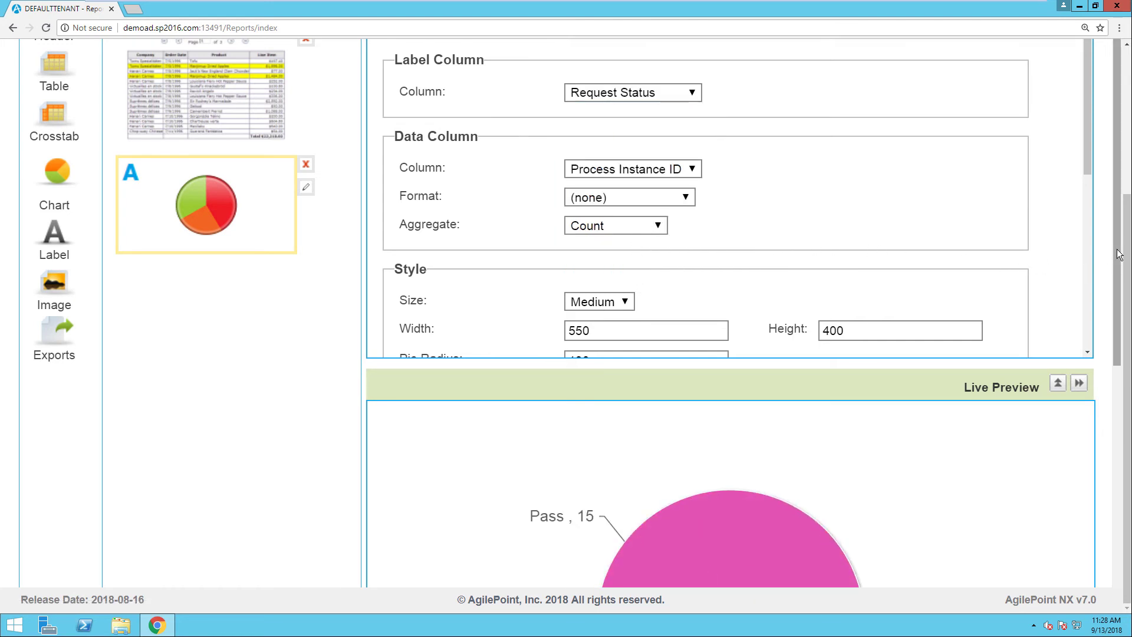
scroll(1121, 256, down, 4)
drag(1125, 402, 1074, 149)
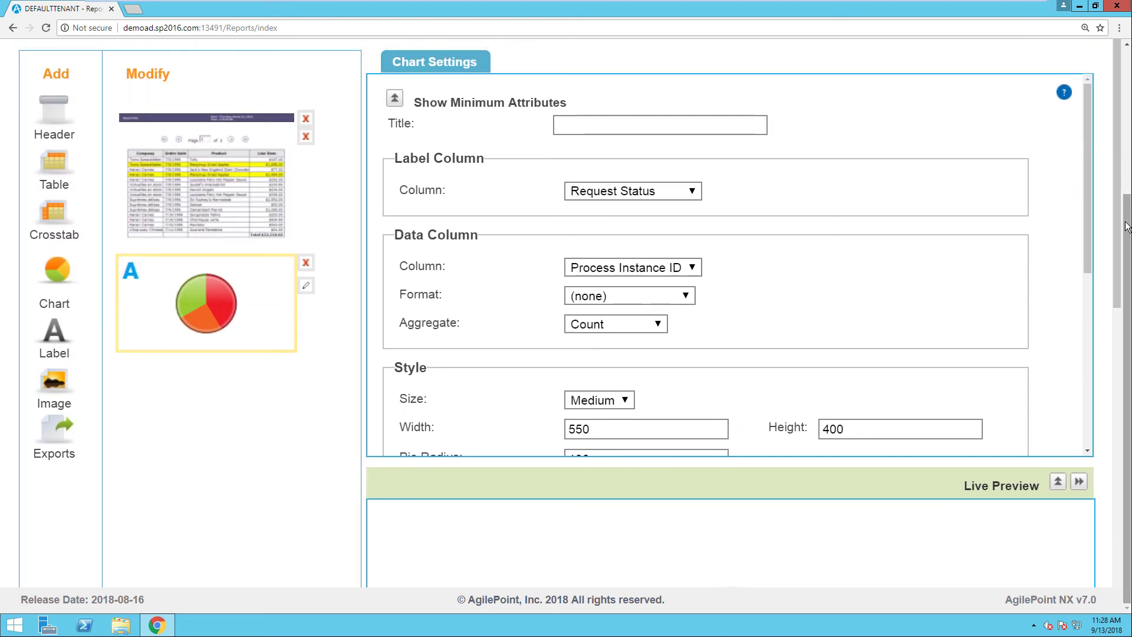
- Preview the complete report with its grouped table and pie chart, and close the preview
drag(1126, 227, 1110, 92)
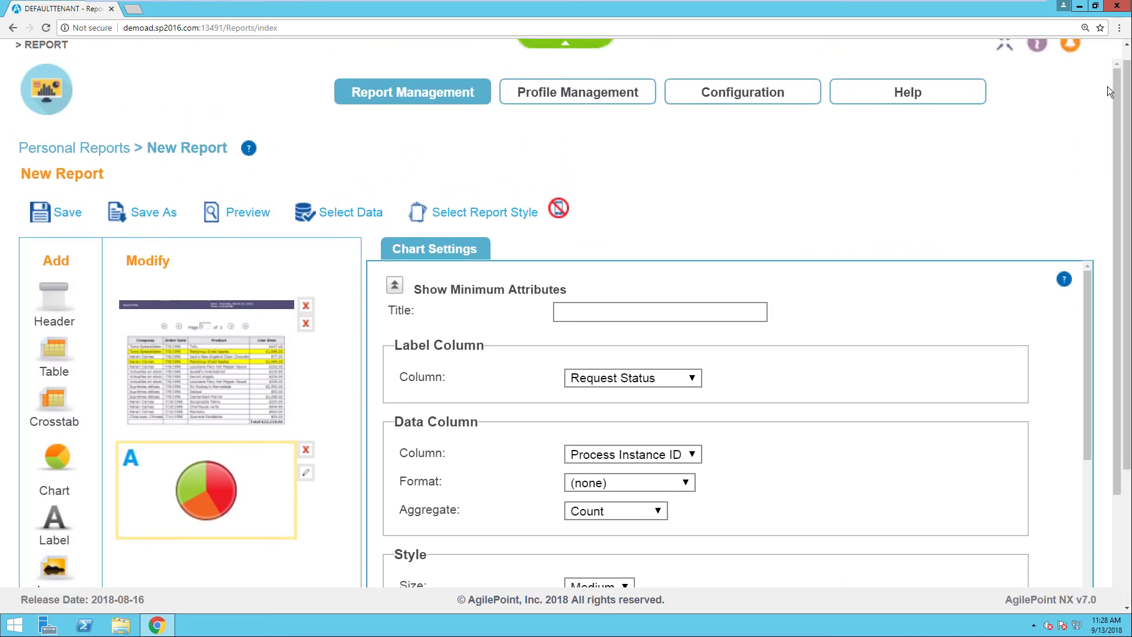
click(236, 216)
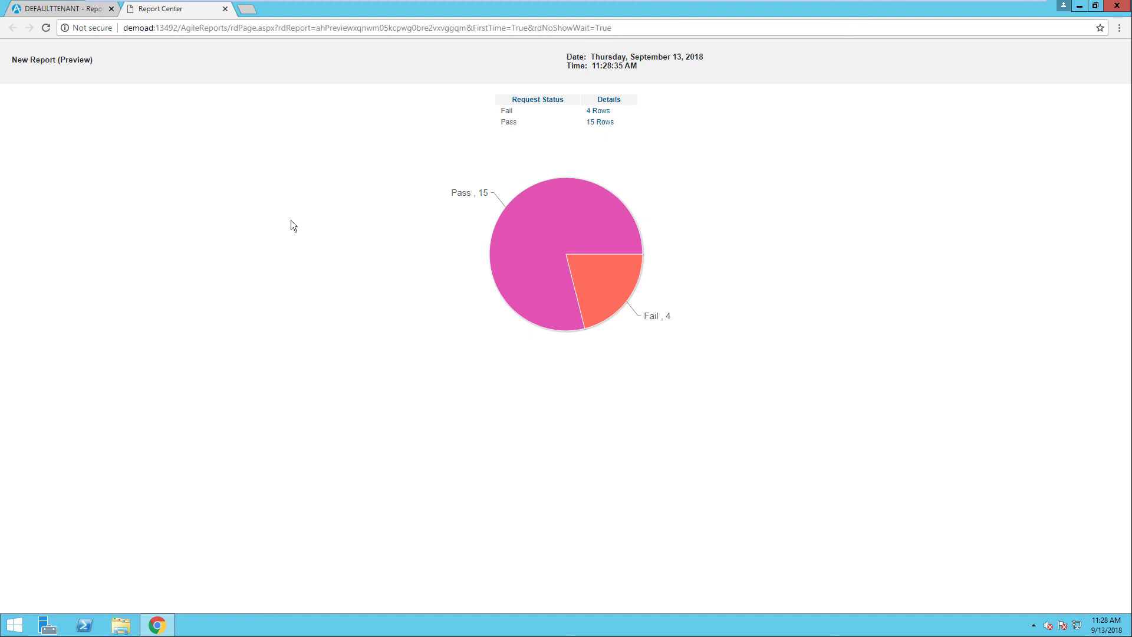
mouse_move(584, 270)
click(225, 9)
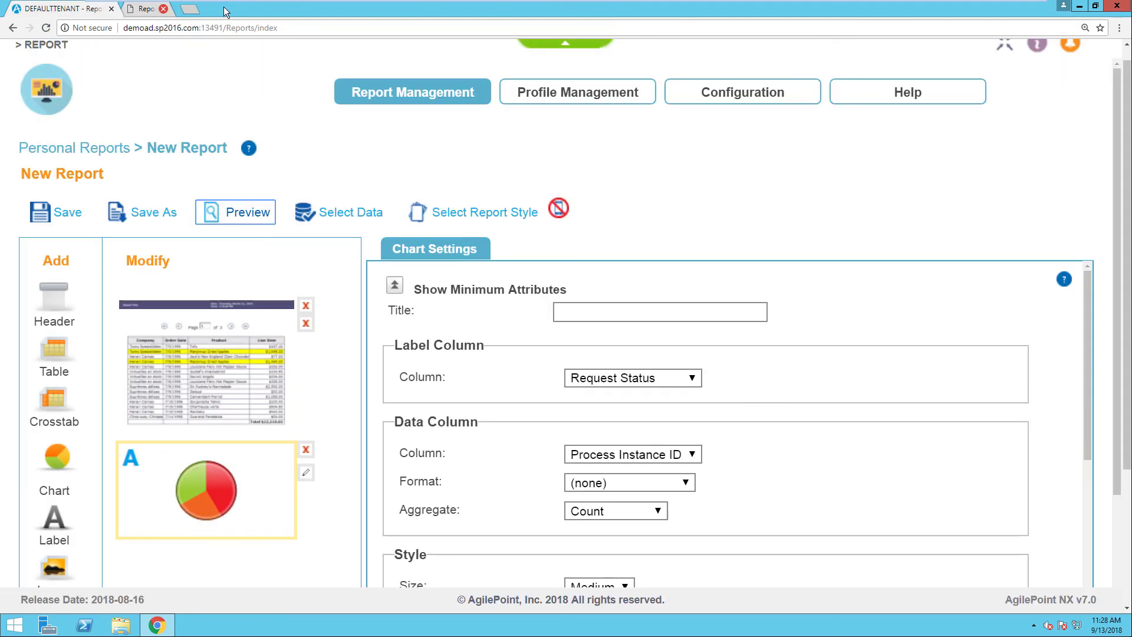
- Save the report as COM with Global Reports as the destination folder type
click(155, 219)
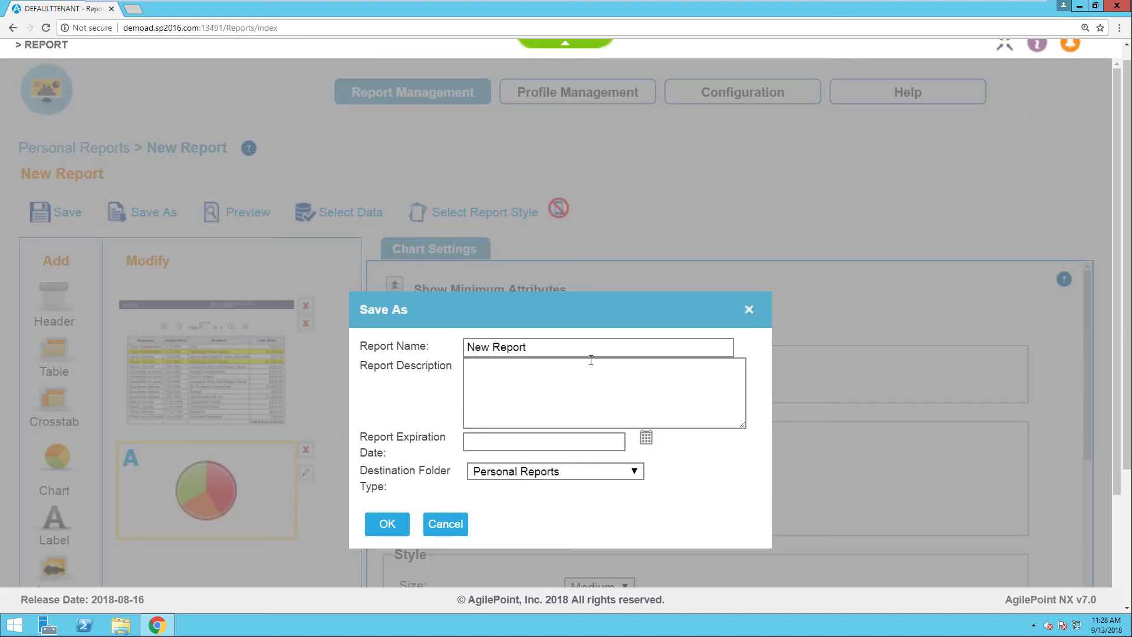
drag(584, 349, 363, 328)
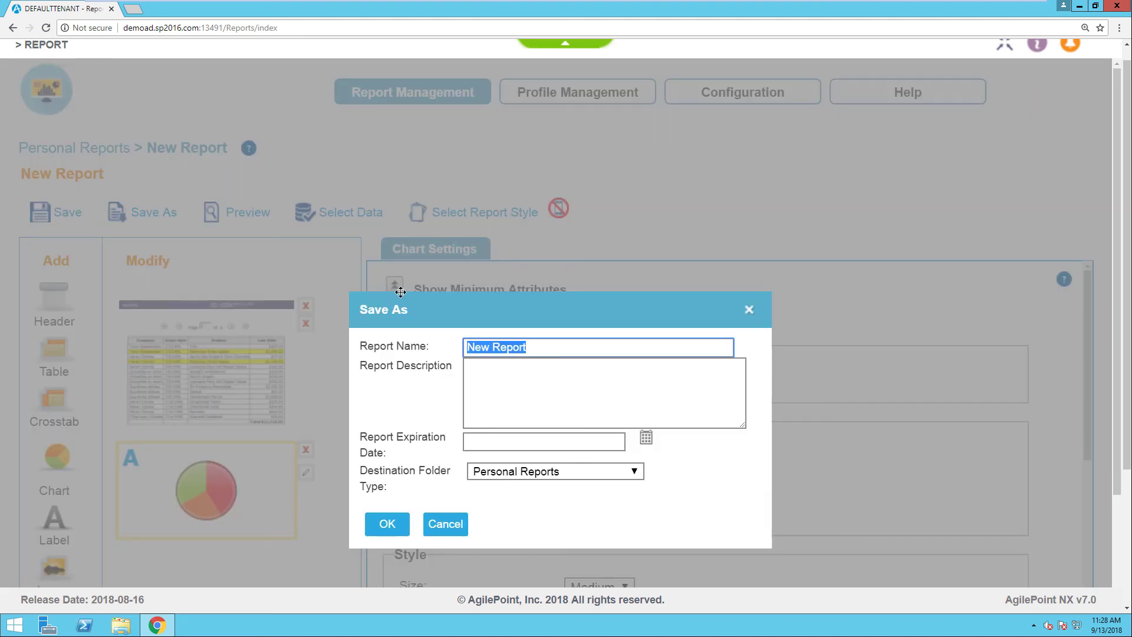
text(COM)
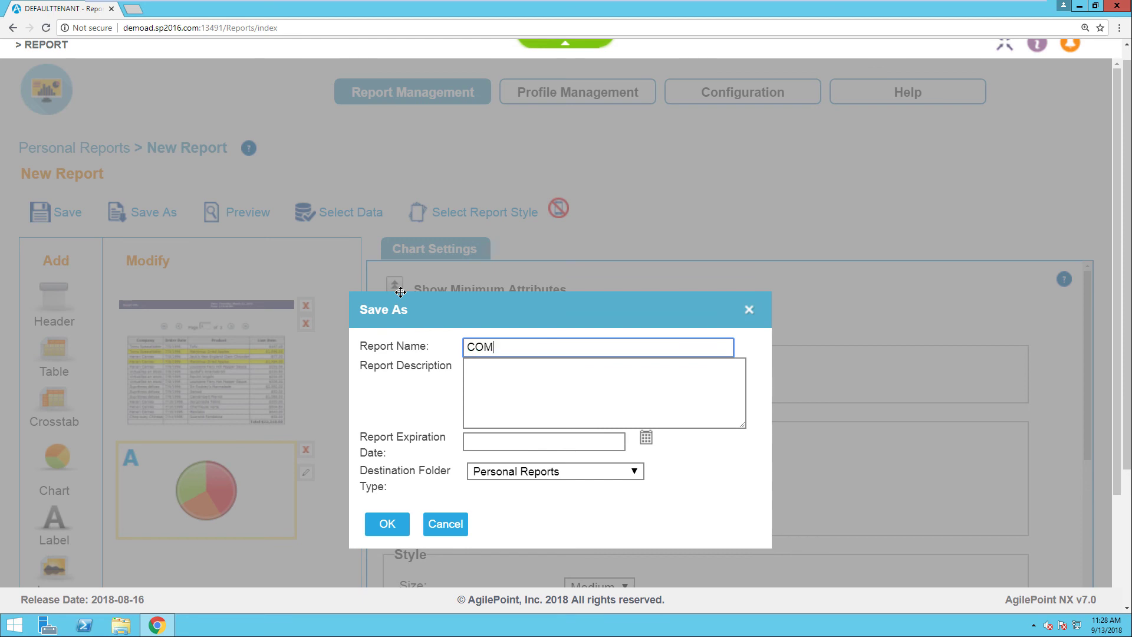
click(510, 474)
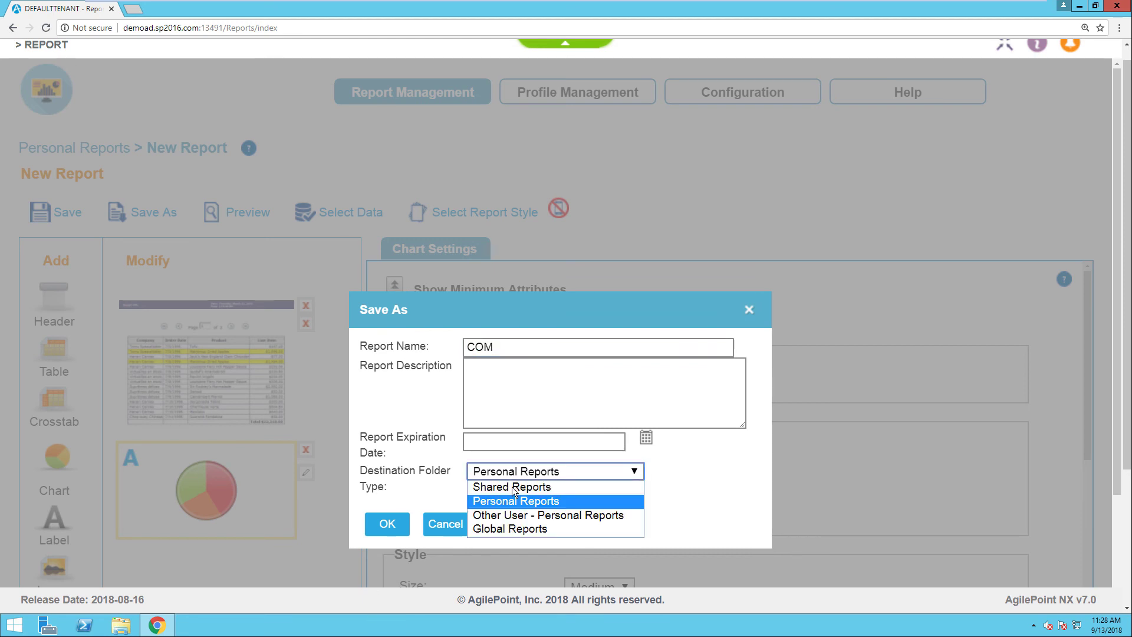
click(518, 529)
click(388, 526)
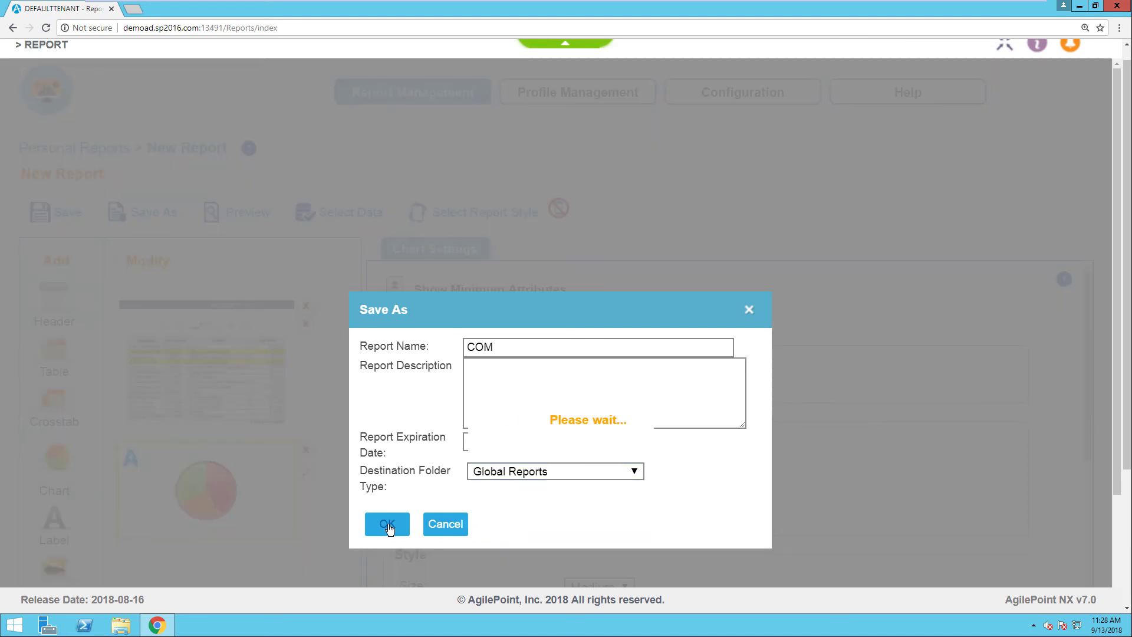